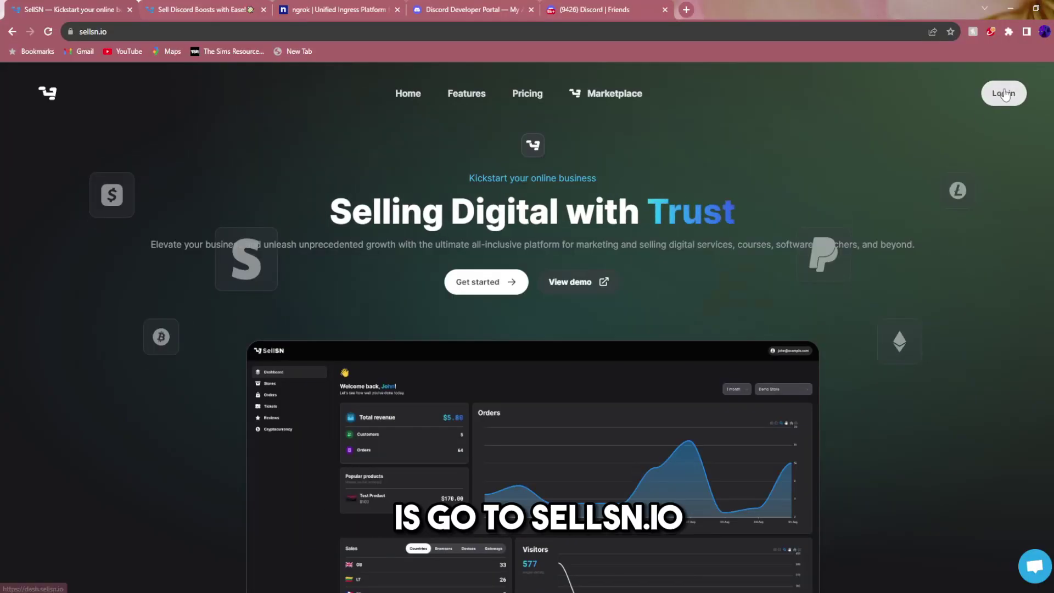
Step: Log in to SellSN and open the Manage page for the superboosts store
click(1005, 94)
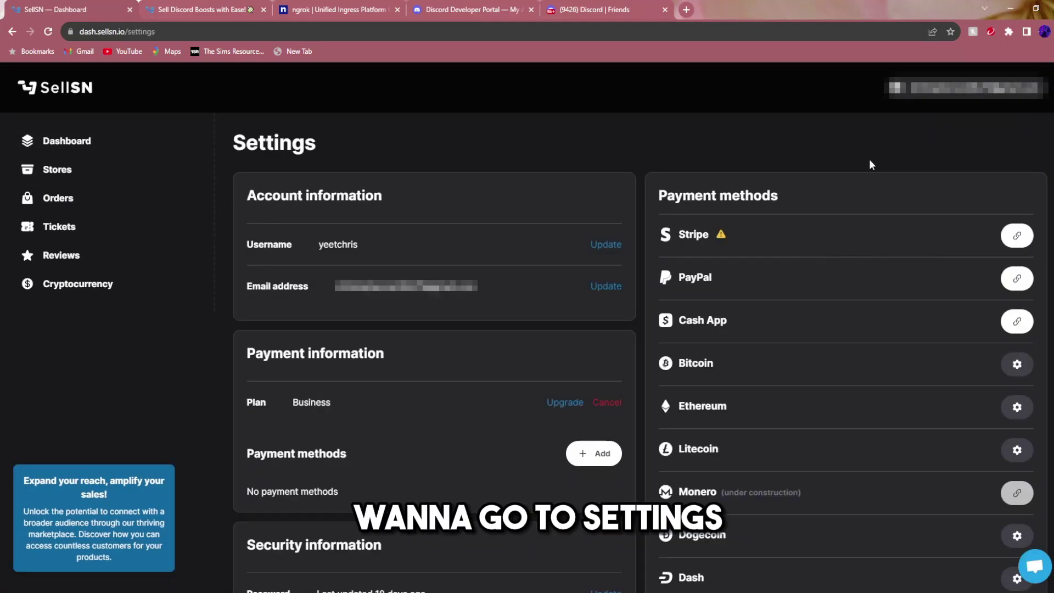
scroll(886, 209, down, 2)
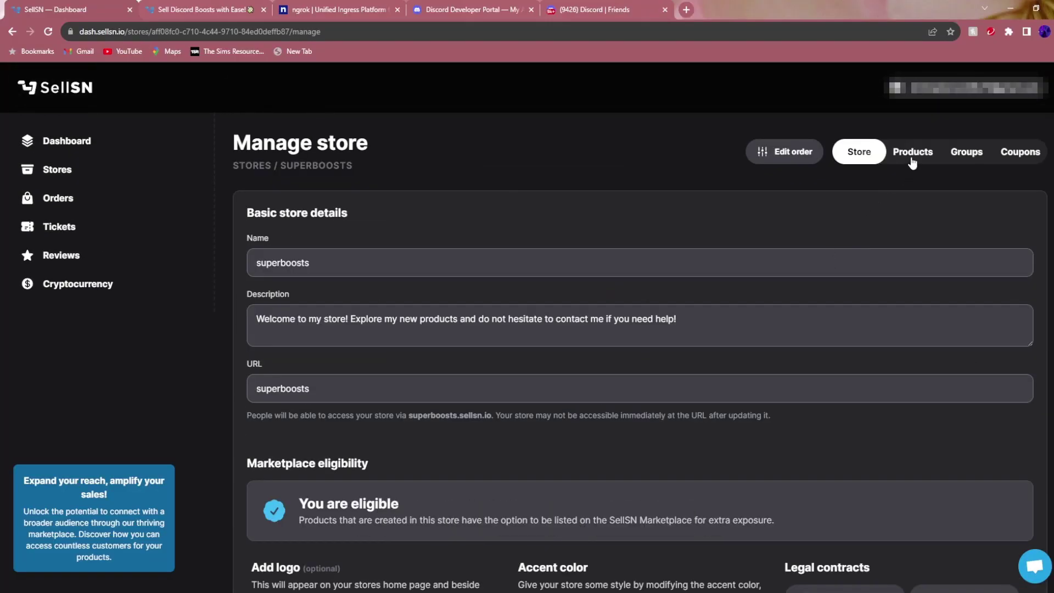
Step: Create the product '14 boosts | 3 months' with a description and a $10.99 price
click(916, 159)
click(684, 322)
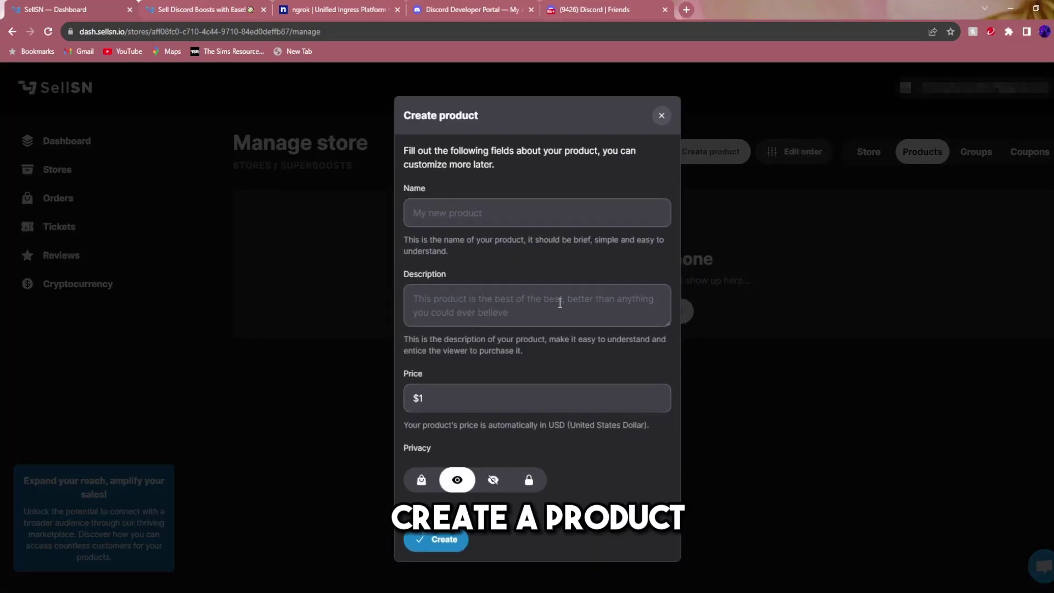
click(556, 220)
text(14 boosts | 3 months)
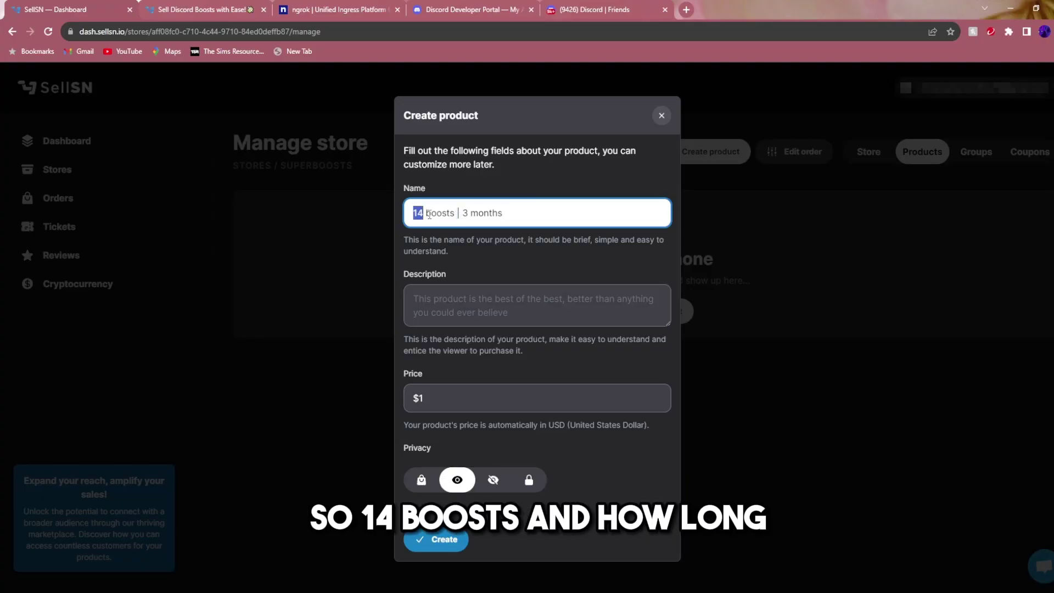
key(shift+Right)
key(shift+Right)
key(shift+Right)
key(shift+Right)
key(shift+Right)
key(shift+Right)
key(shift+Right)
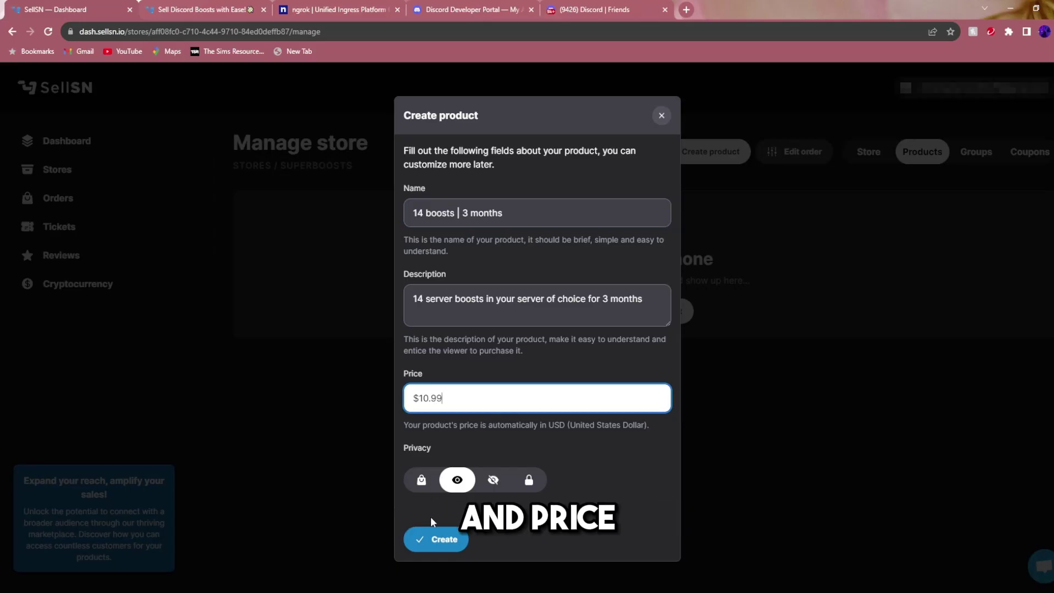
click(442, 539)
scroll(922, 292, down, 3)
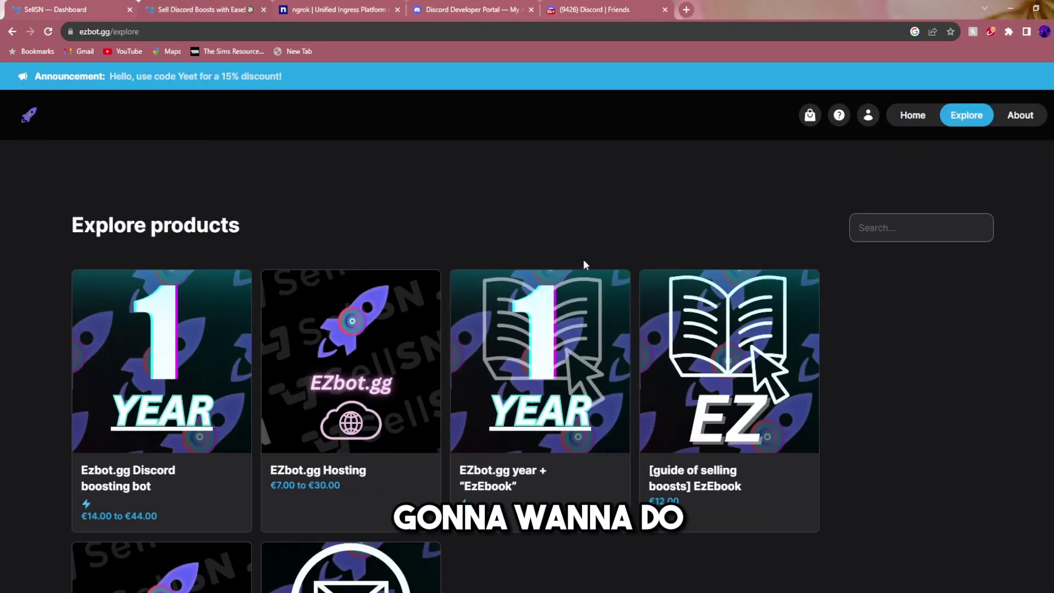
Step: Browse the ezbot.gg Explore page, then bring up ngrok's Windows download options
scroll(580, 249, down, 1)
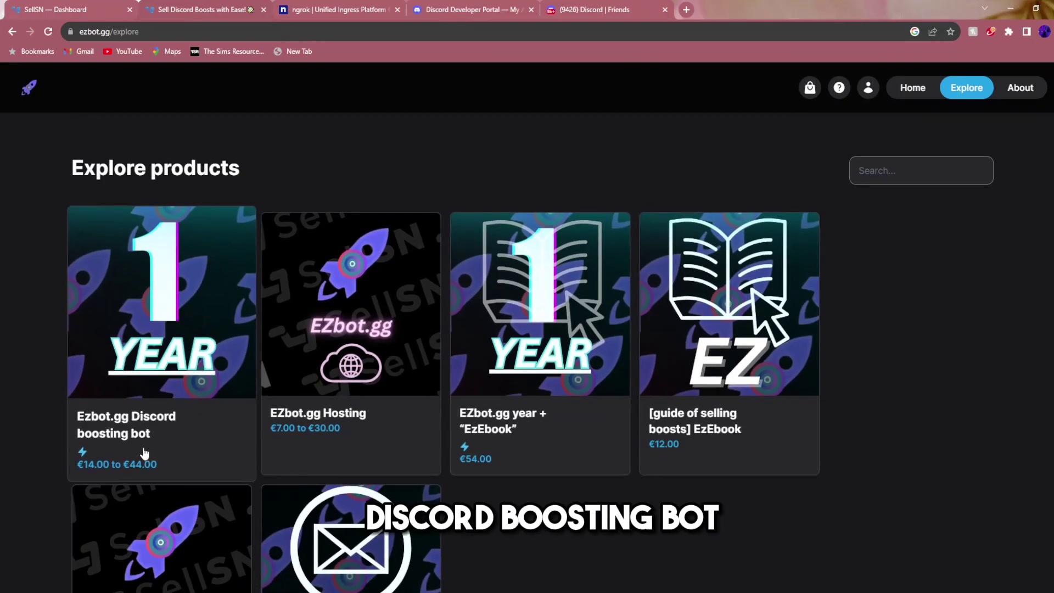
scroll(143, 453, down, 1)
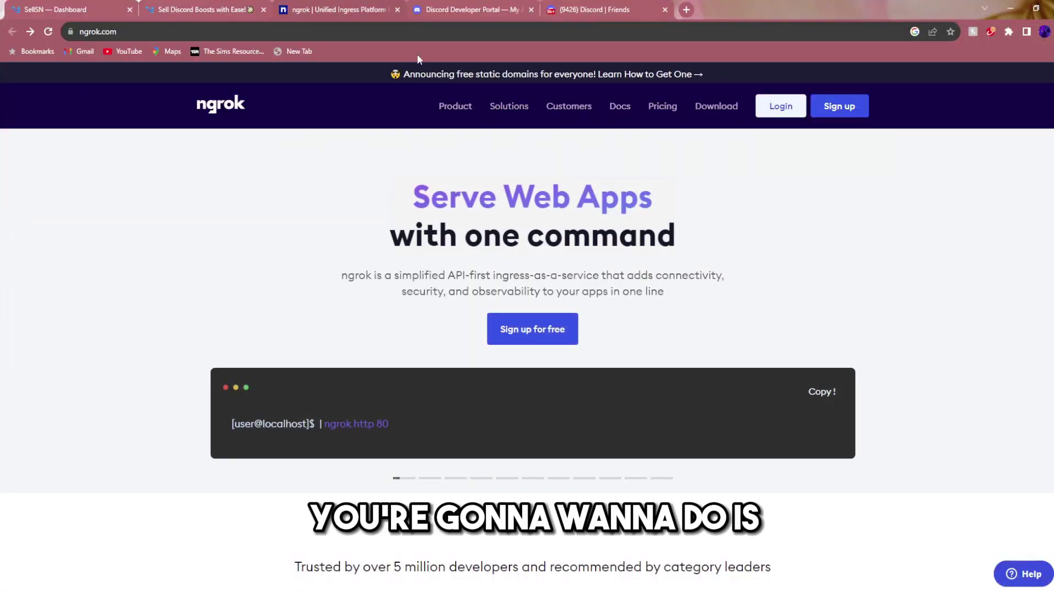
click(709, 107)
scroll(367, 220, down, 2)
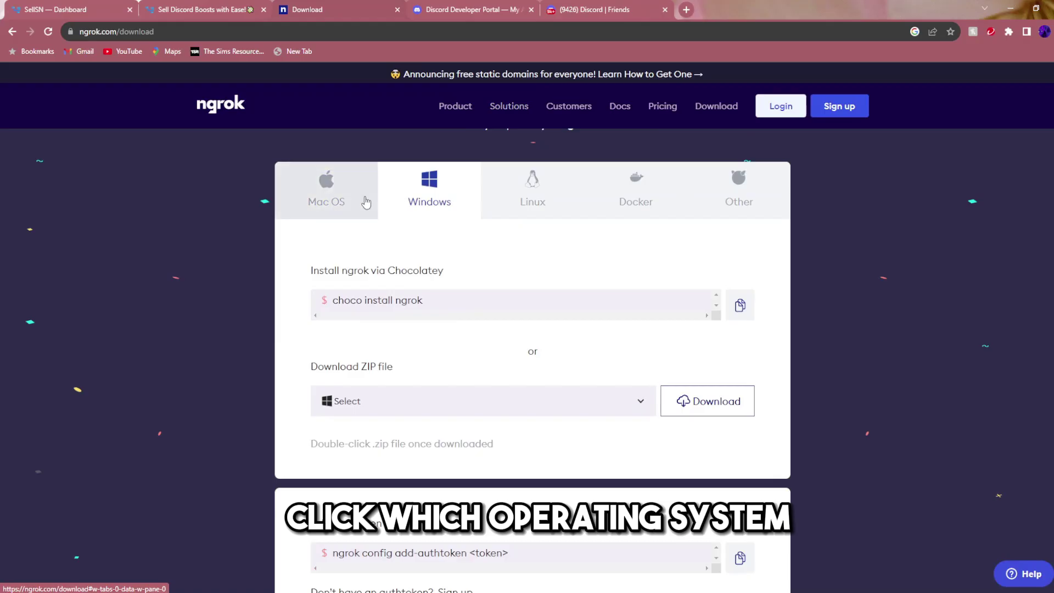
scroll(366, 203, down, 2)
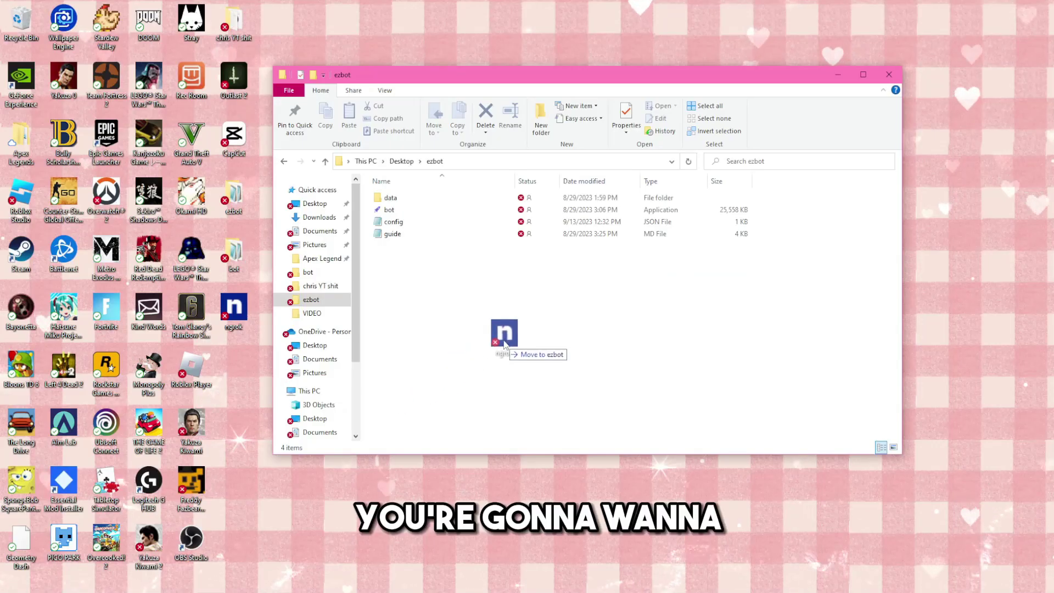
Step: Move ngrok.exe into the ezbot folder and open the config file in Notepad
drag(499, 335, 433, 282)
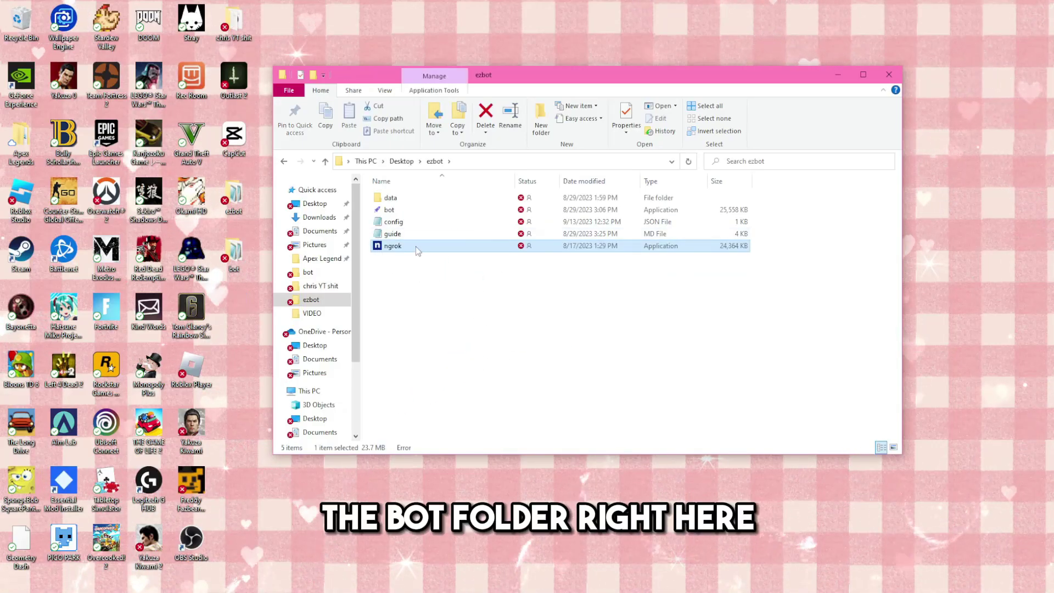
double_click(407, 226)
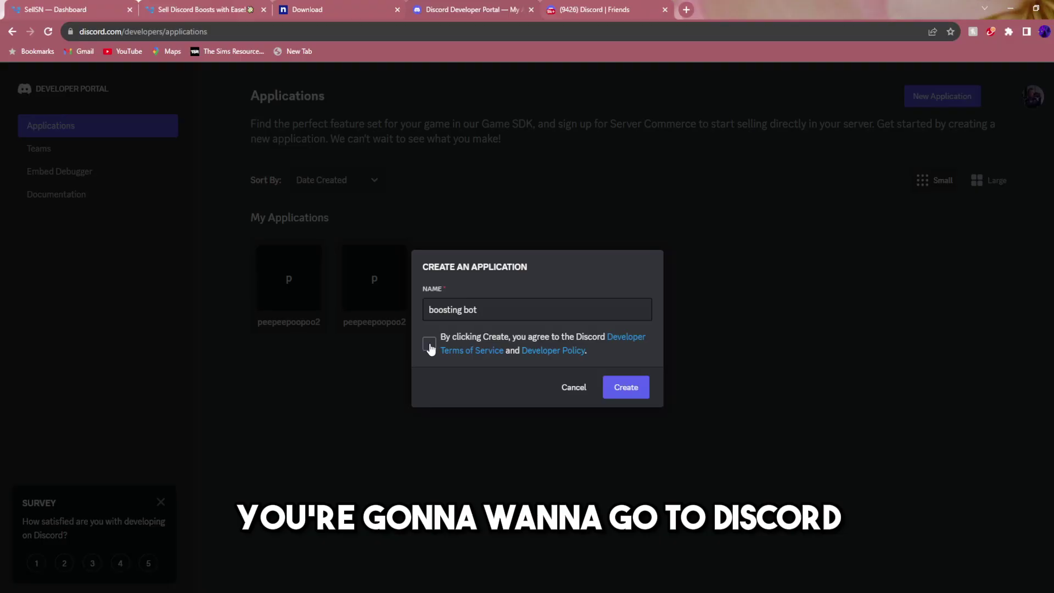
Step: Accept terms for 'boosting bot', enable and save all privileged intents, then reset its token
click(429, 345)
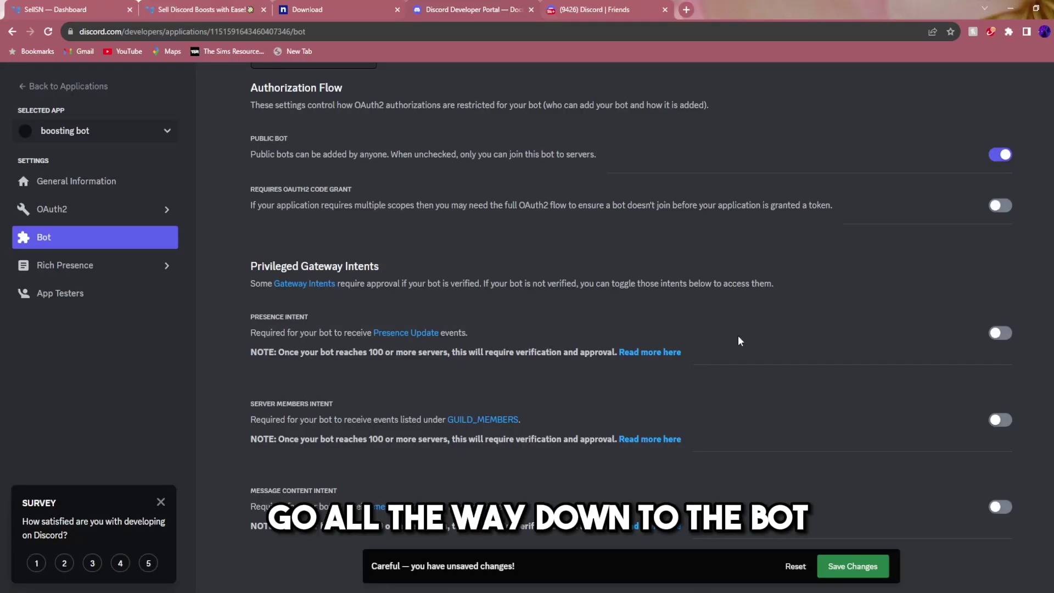
click(1008, 334)
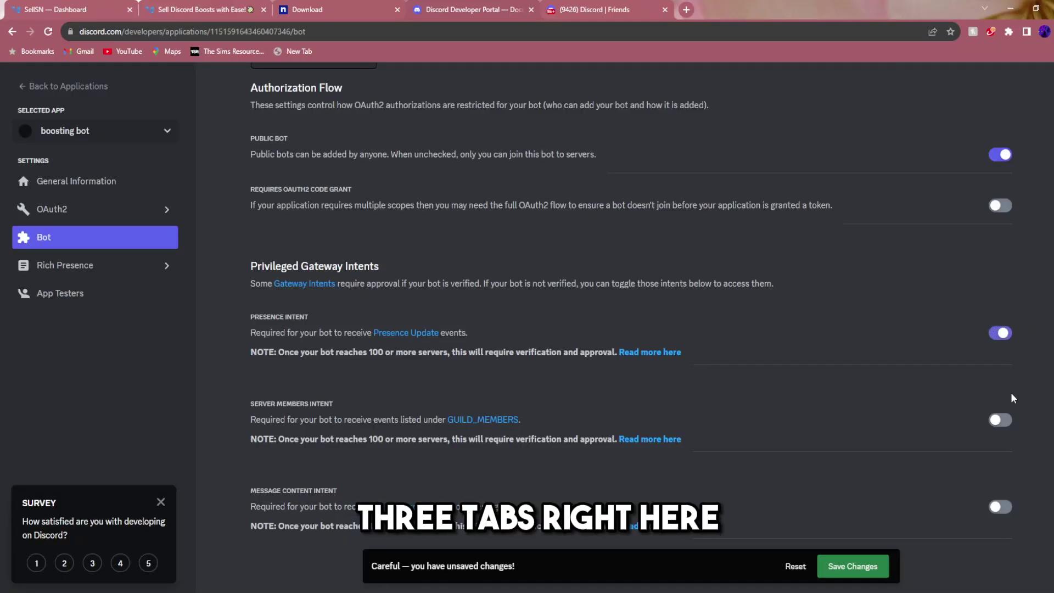
click(852, 571)
click(414, 348)
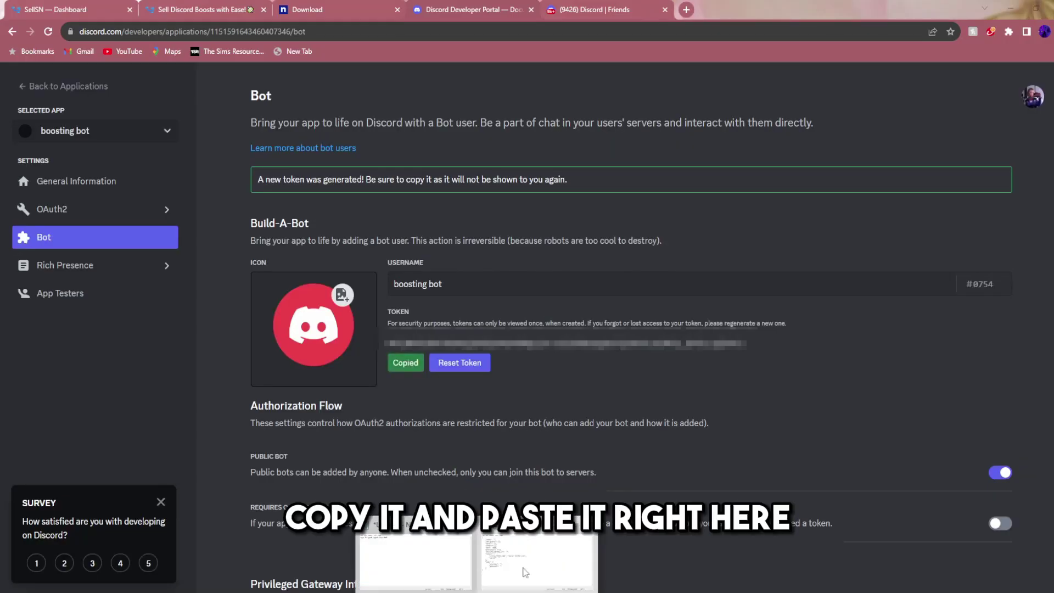
Step: Paste your copied Discord user ID into the config's admins list, leaving port at 6969
click(411, 555)
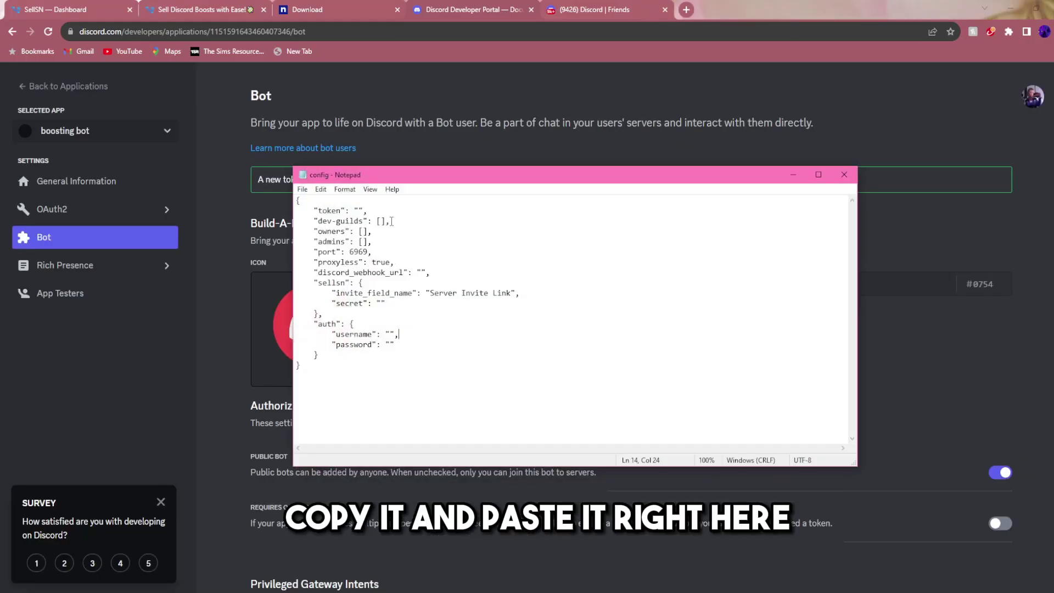
click(356, 210)
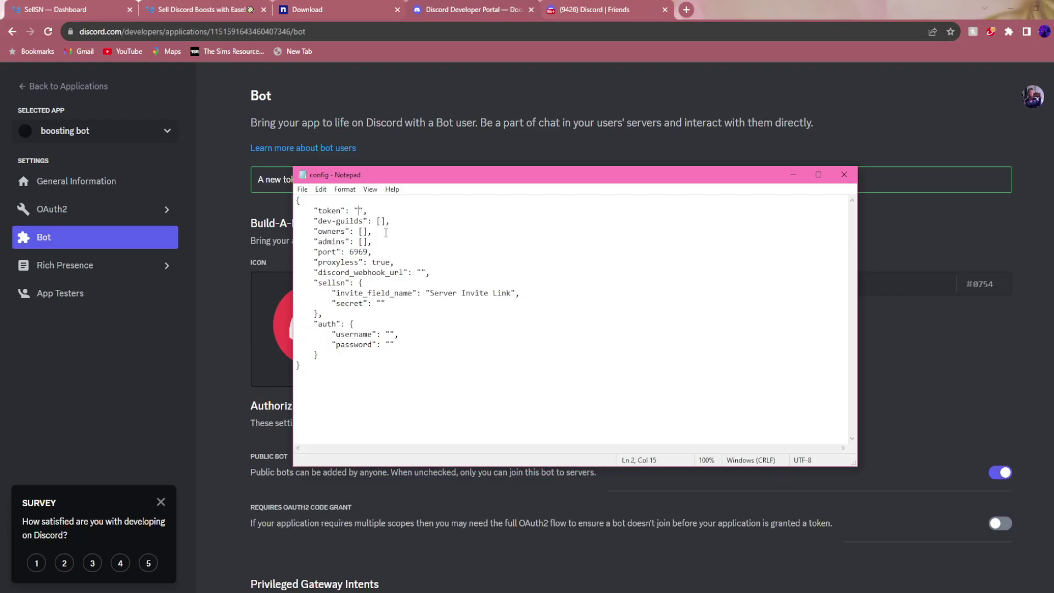
click(590, 12)
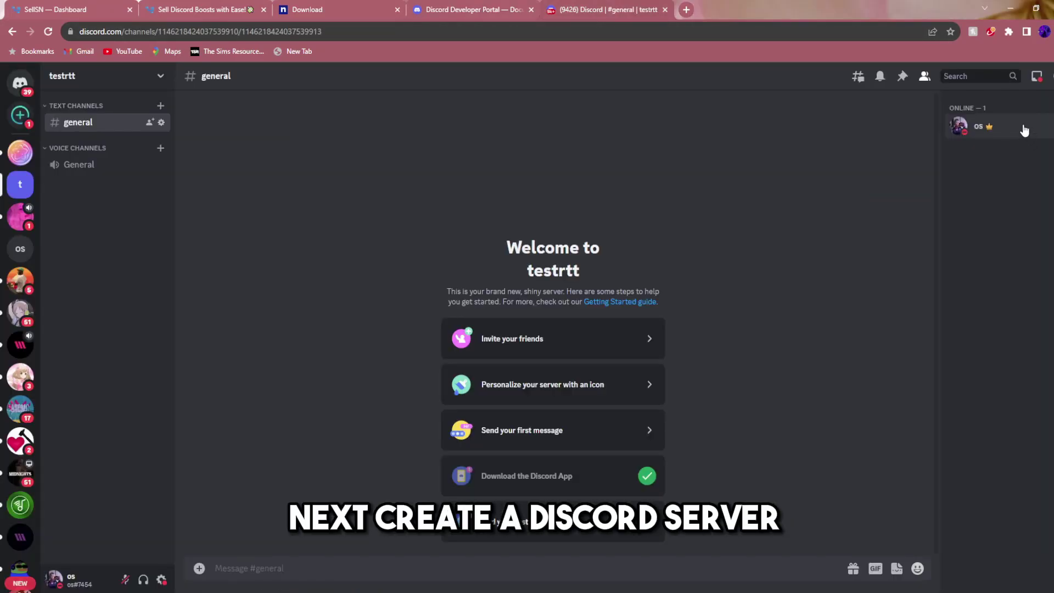
right_click(1012, 132)
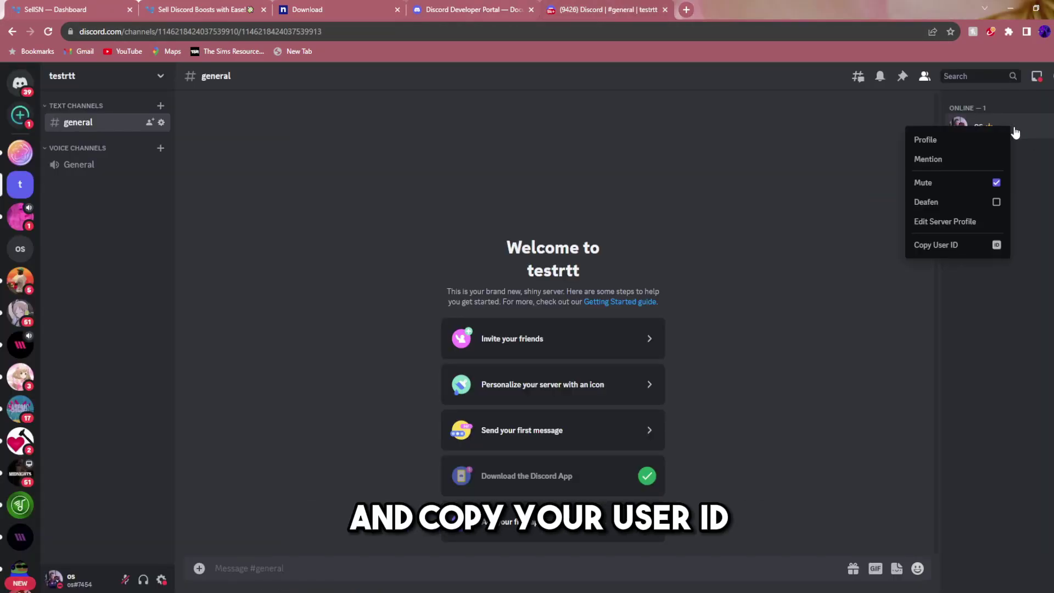
click(955, 246)
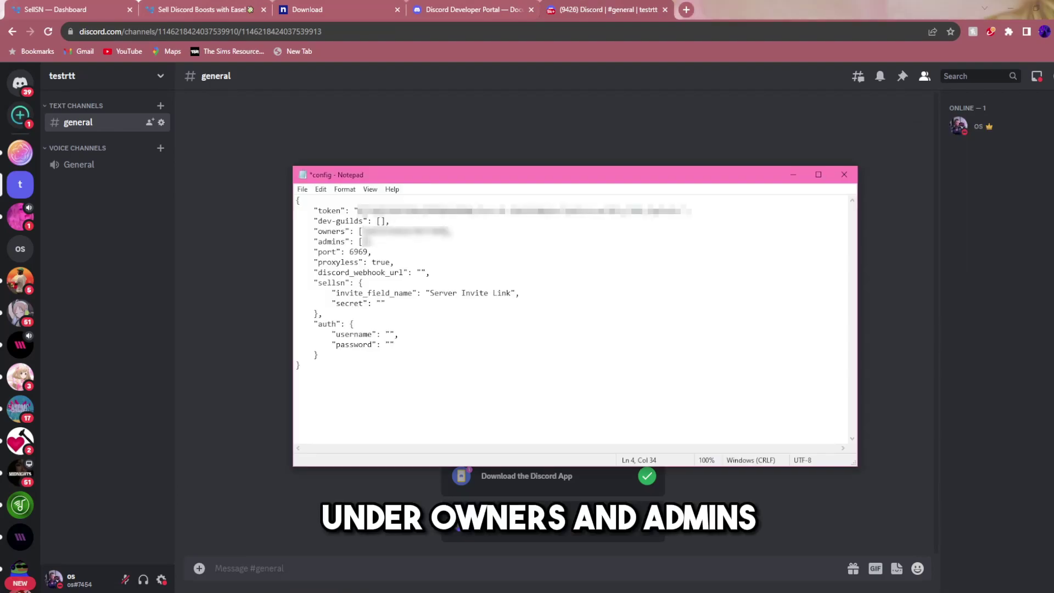
key(ctrl+v)
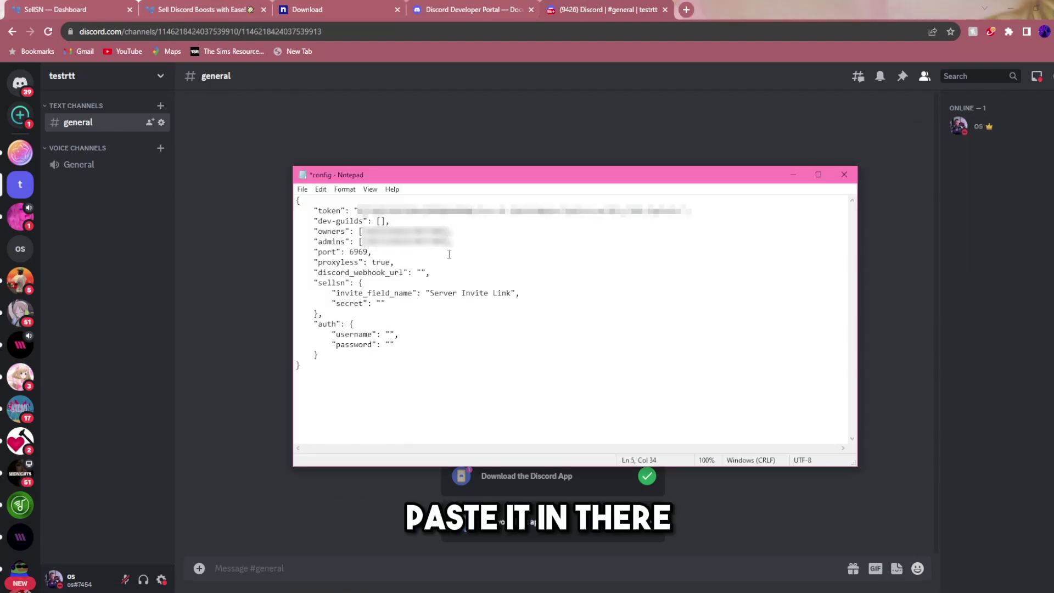
click(449, 255)
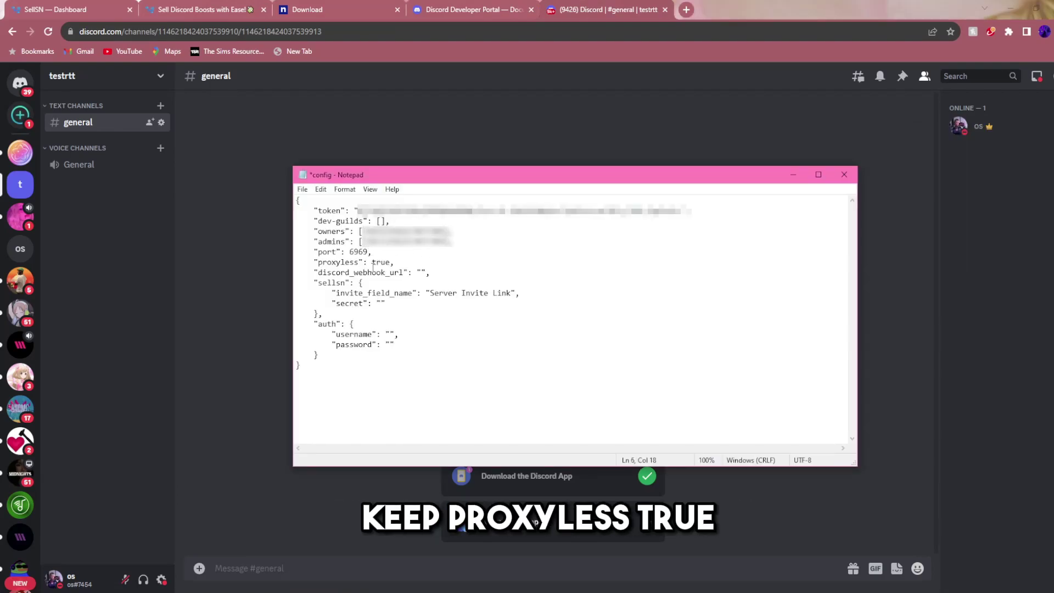
click(420, 273)
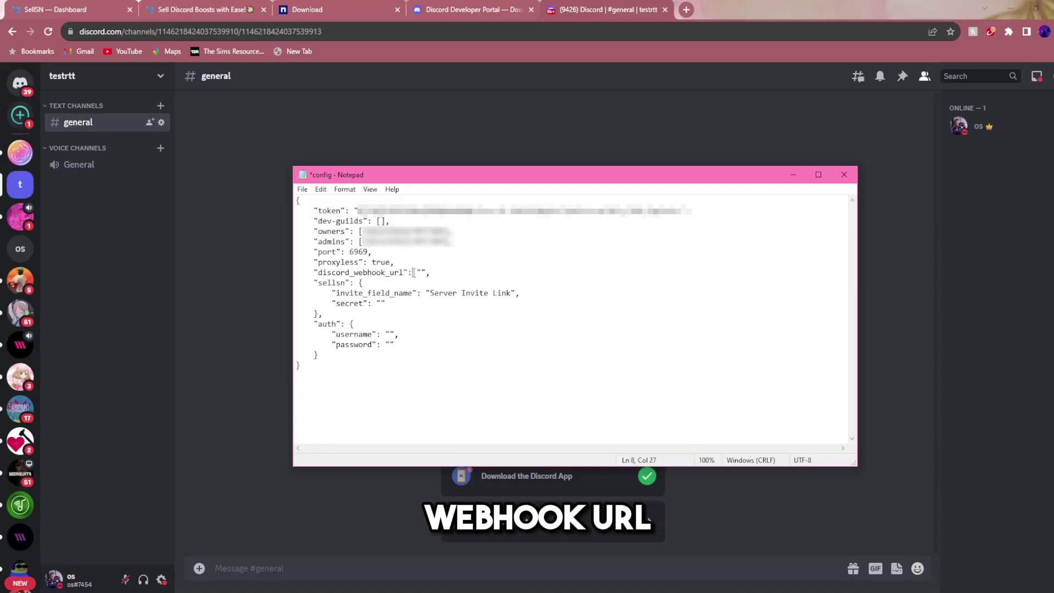
click(209, 242)
Step: Paste the #general channel's Spidey Bot webhook URL into discord_webhook_url in the config
click(161, 123)
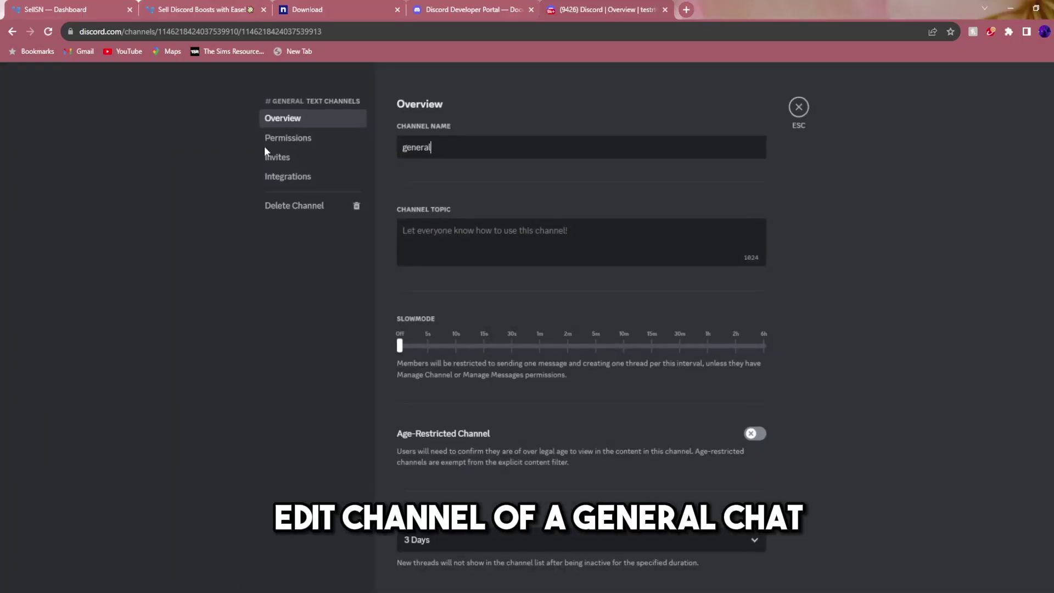
click(311, 177)
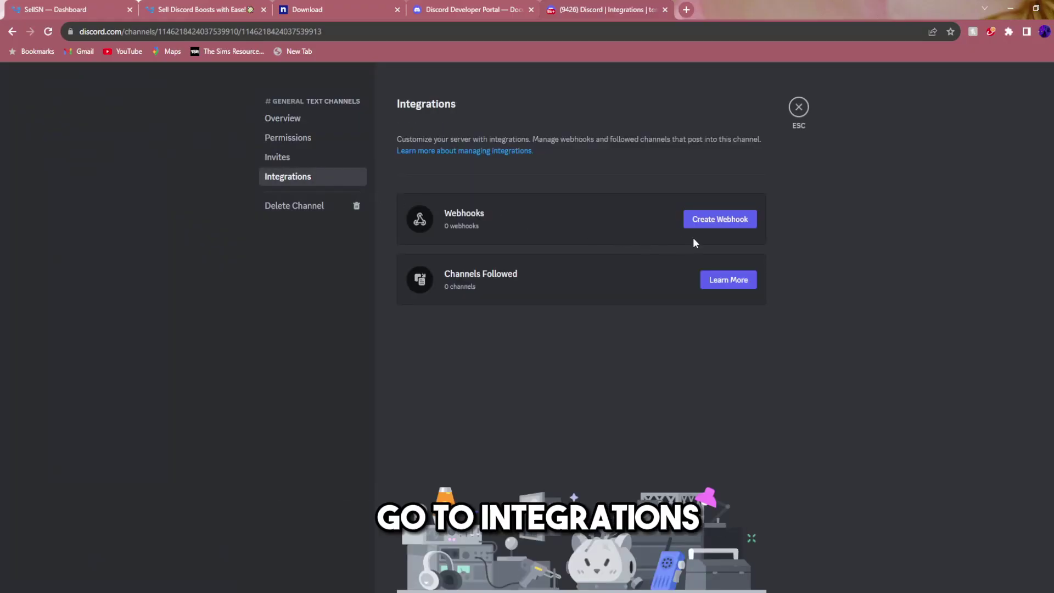
click(714, 219)
click(631, 258)
click(519, 373)
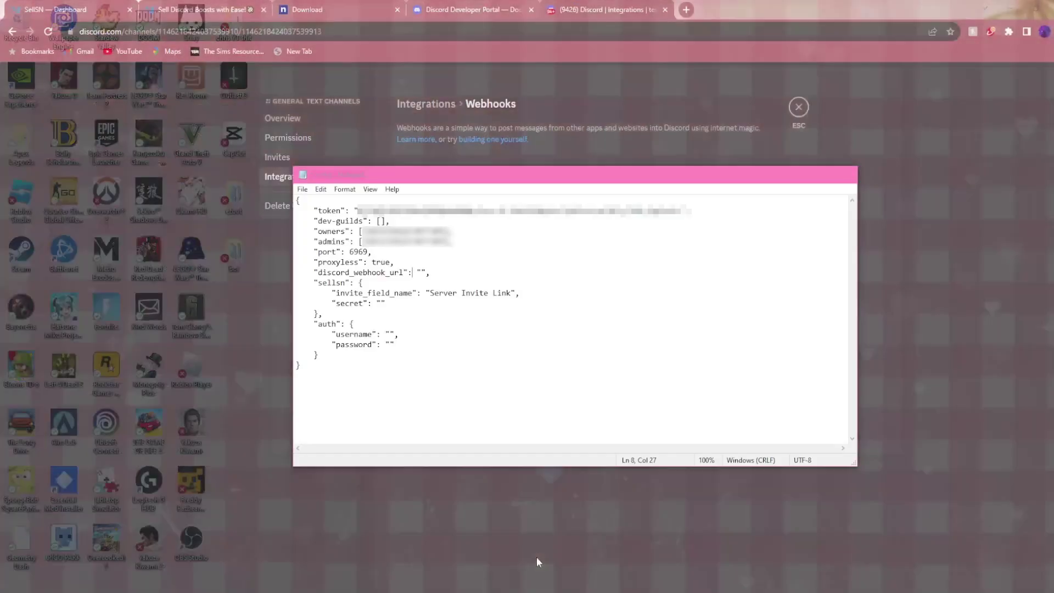
click(536, 556)
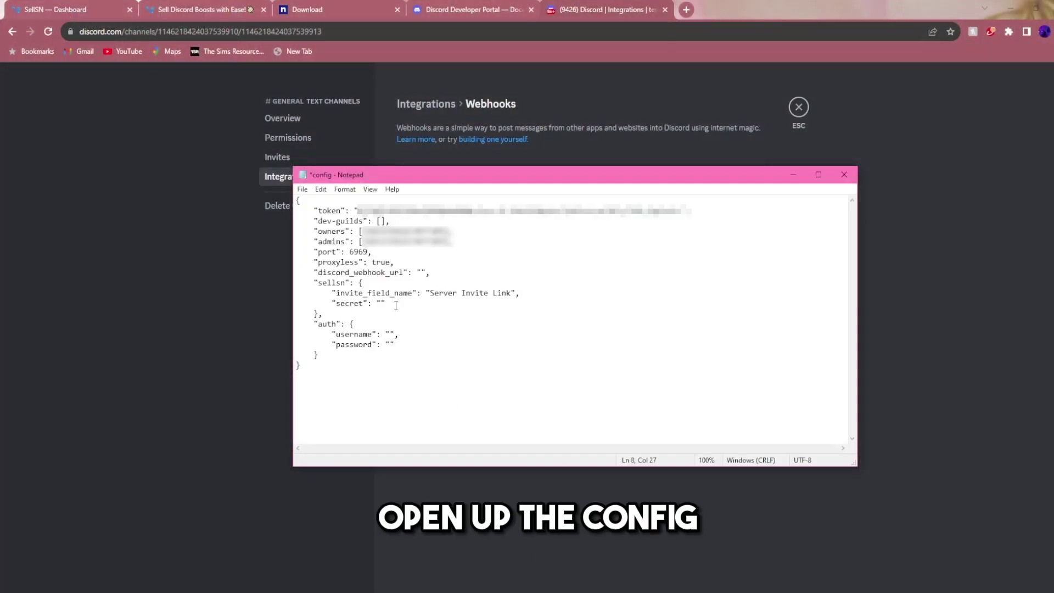
key(ctrl+v)
drag(491, 451, 385, 451)
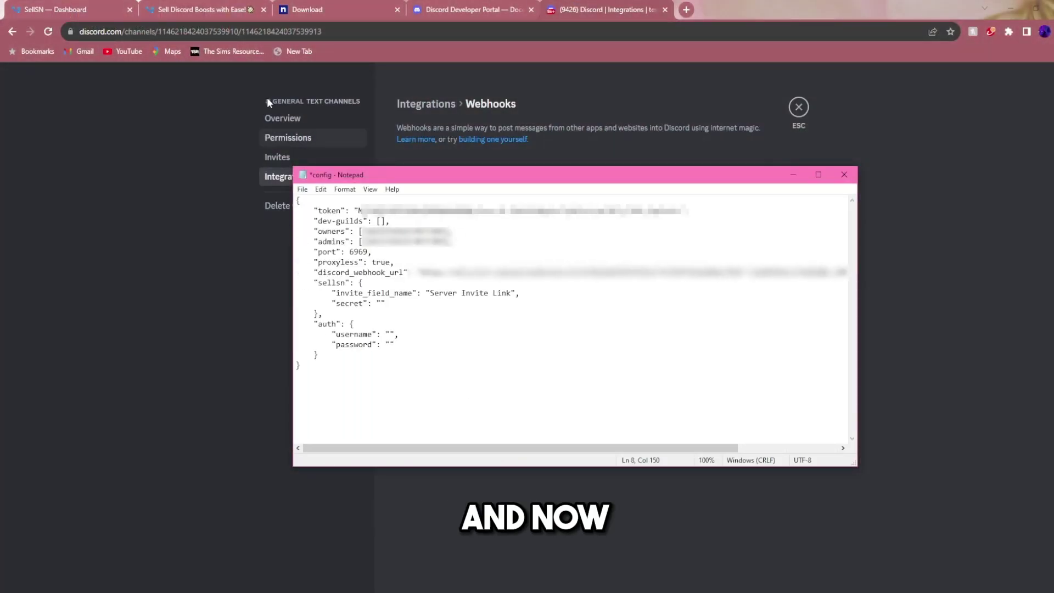
click(54, 7)
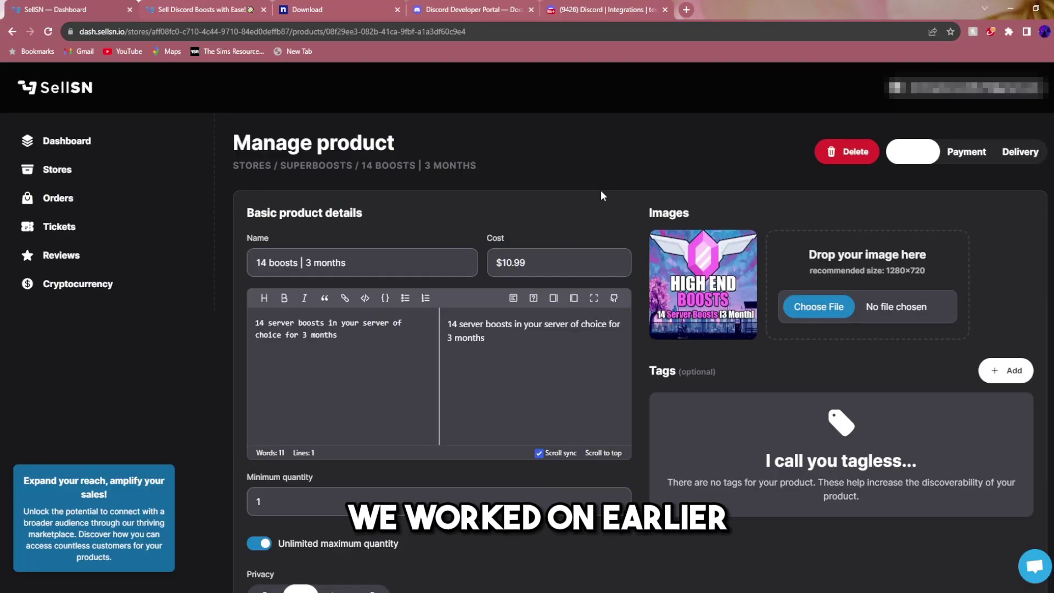
Step: Add four custom fields, including Server Invite Link, to the product's payment settings and save
click(966, 152)
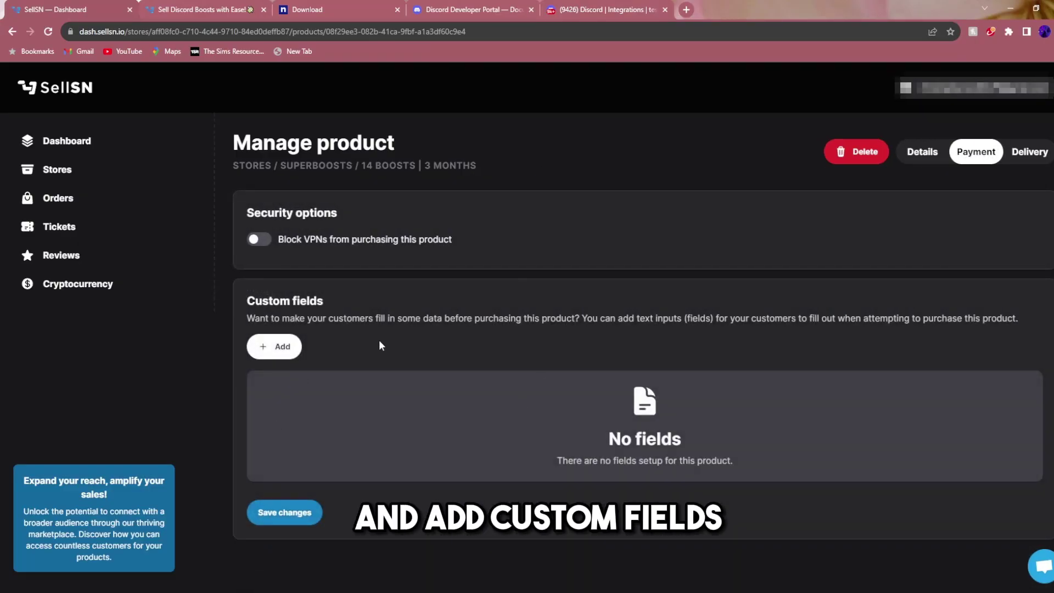
drag(430, 292, 511, 294)
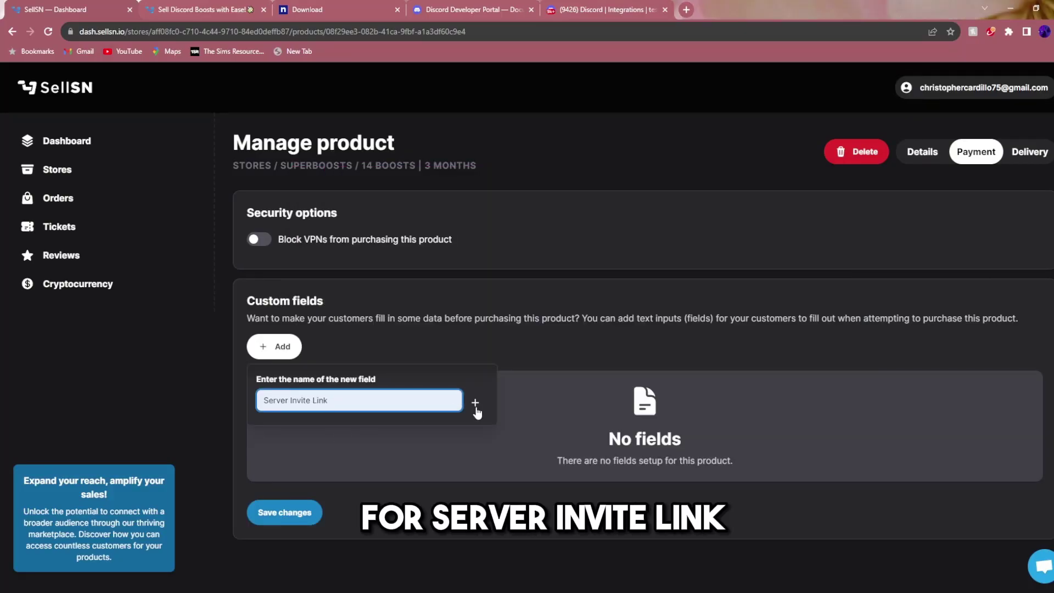
click(476, 407)
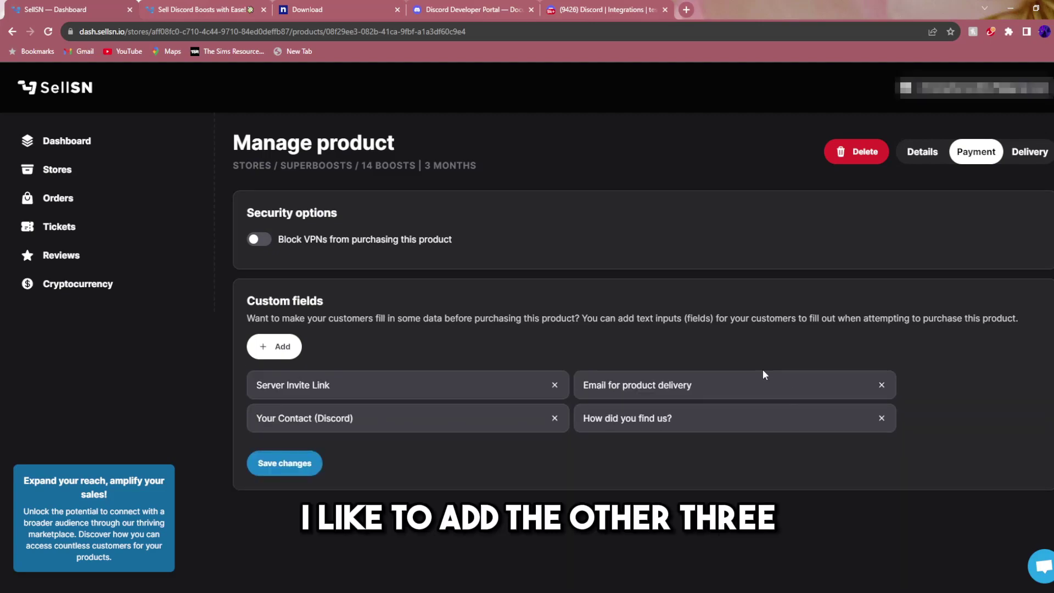
click(283, 463)
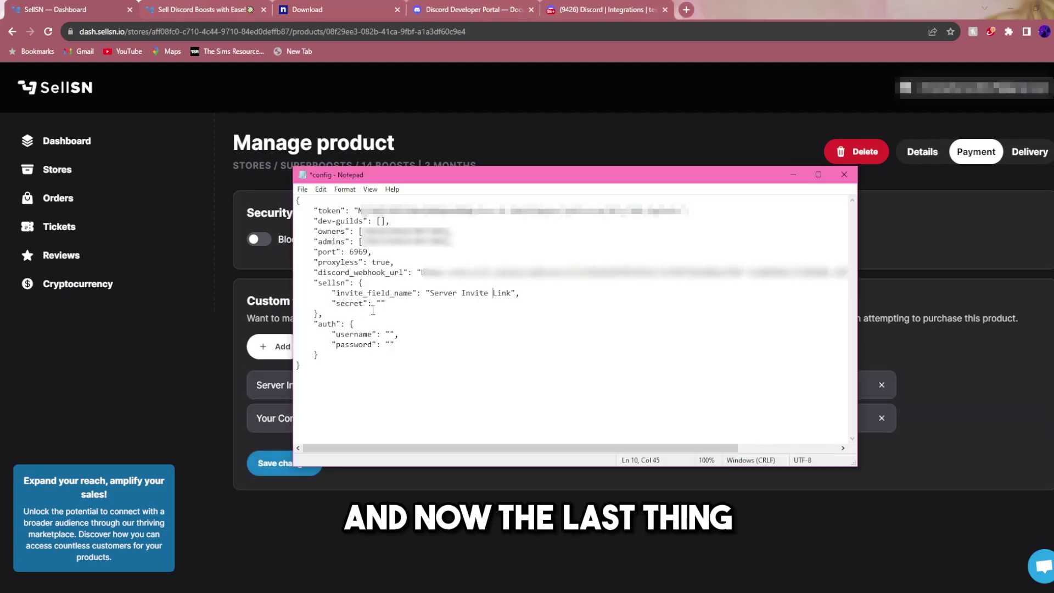
Step: Set webhook delivery for the product and paste its webhook secret into the config's secret entry
click(1033, 159)
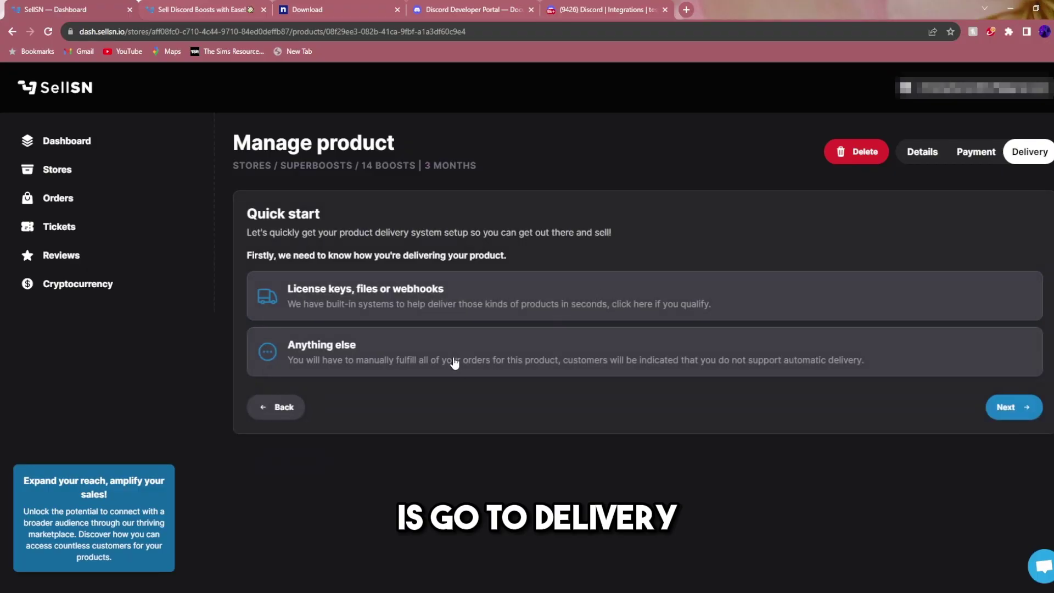
click(325, 297)
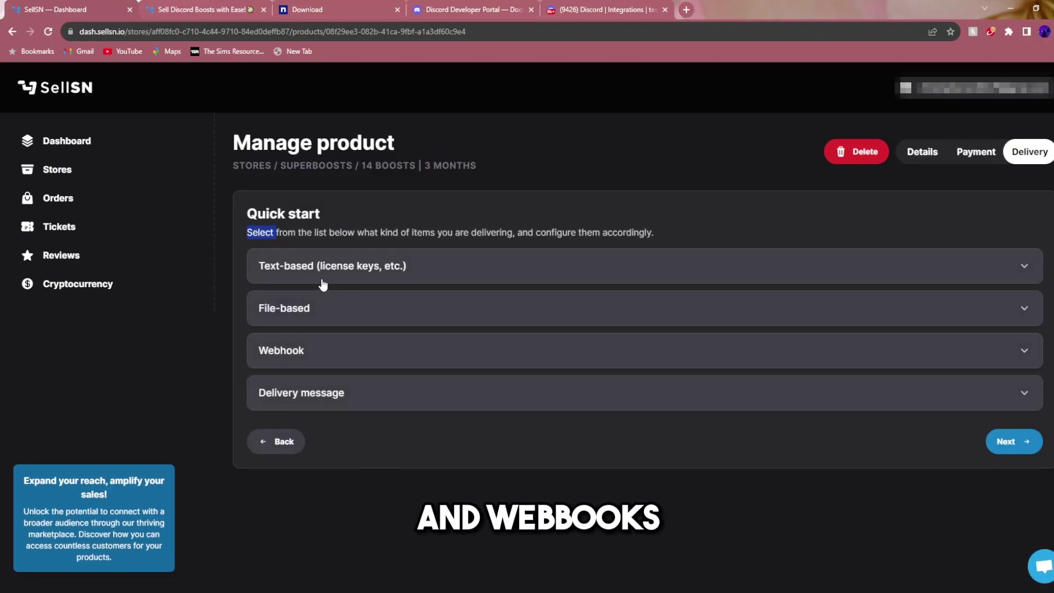
click(318, 351)
scroll(310, 385, down, 2)
click(306, 418)
click(1008, 438)
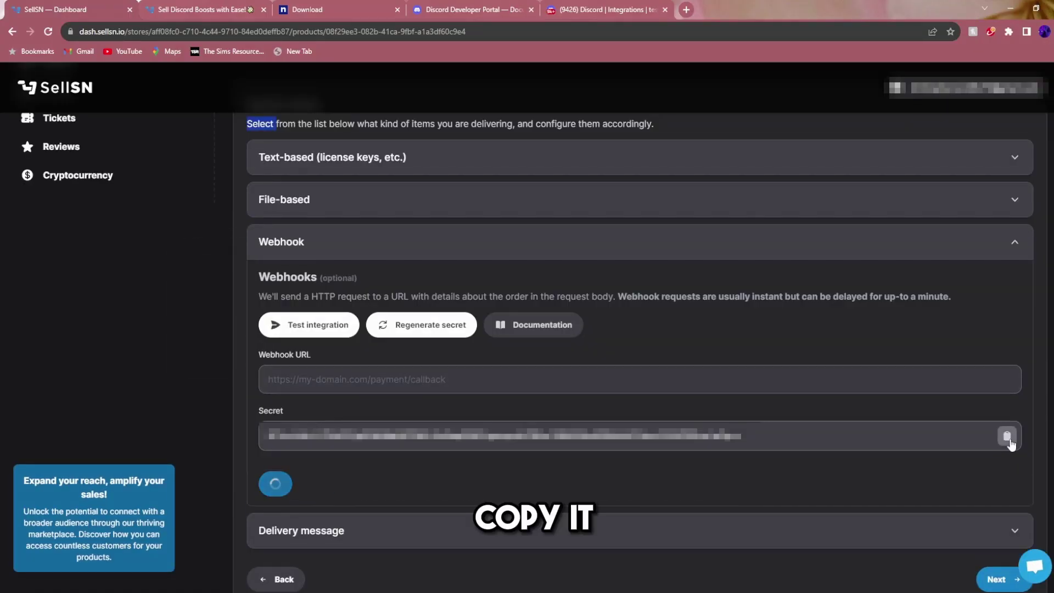
key(alt+Tab)
key(ctrl+v)
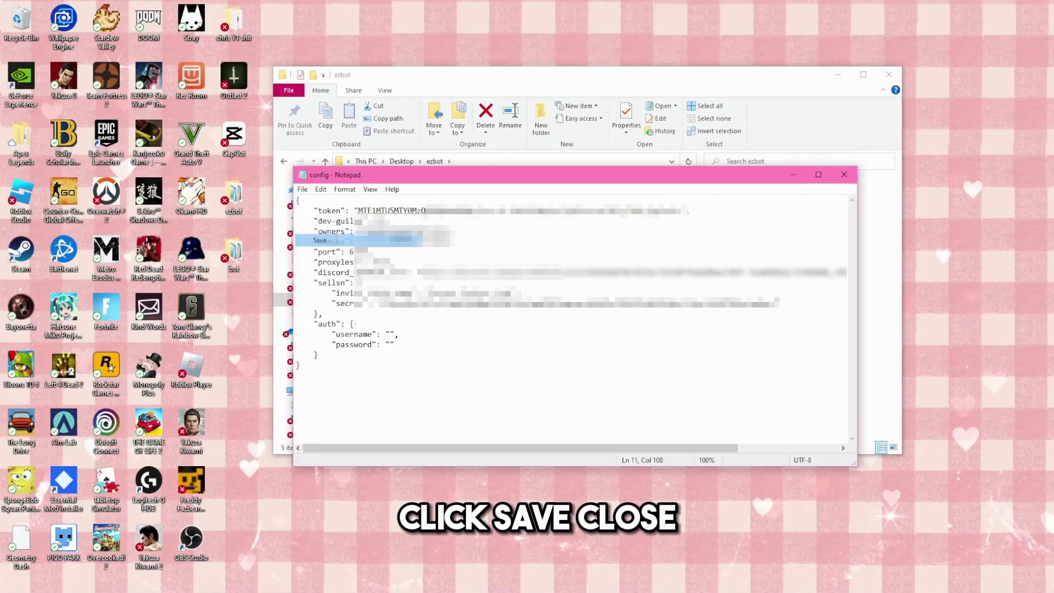
Step: Save and close the config, then open the ezbot data folder
click(324, 241)
click(844, 174)
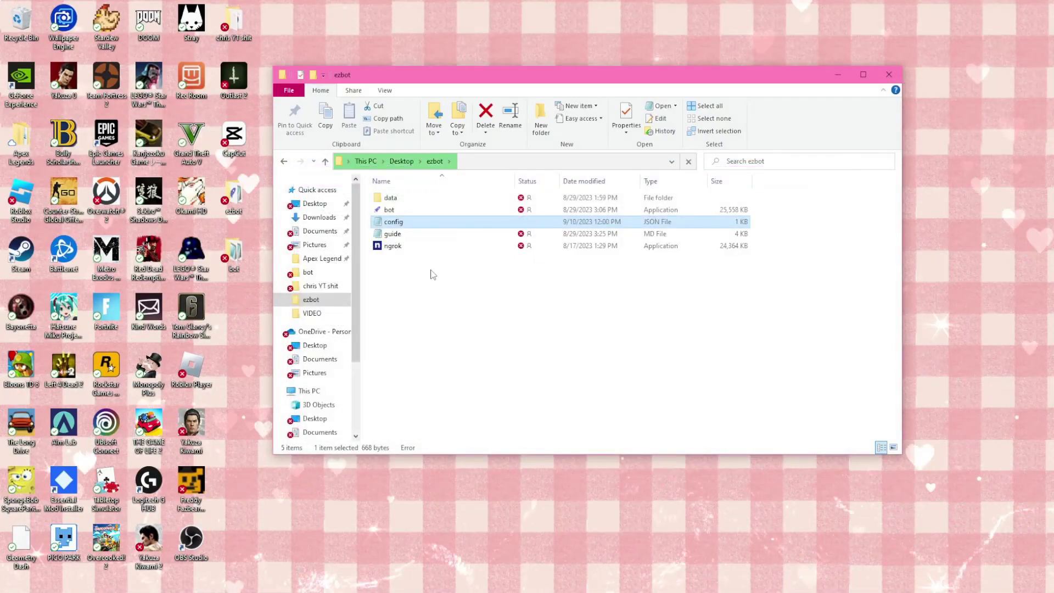
double_click(401, 203)
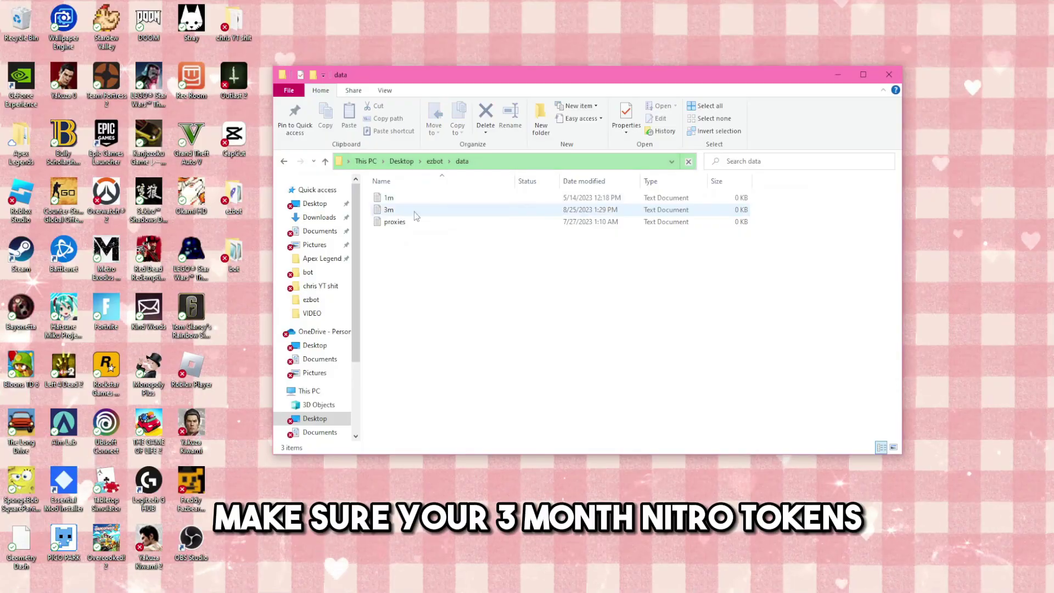
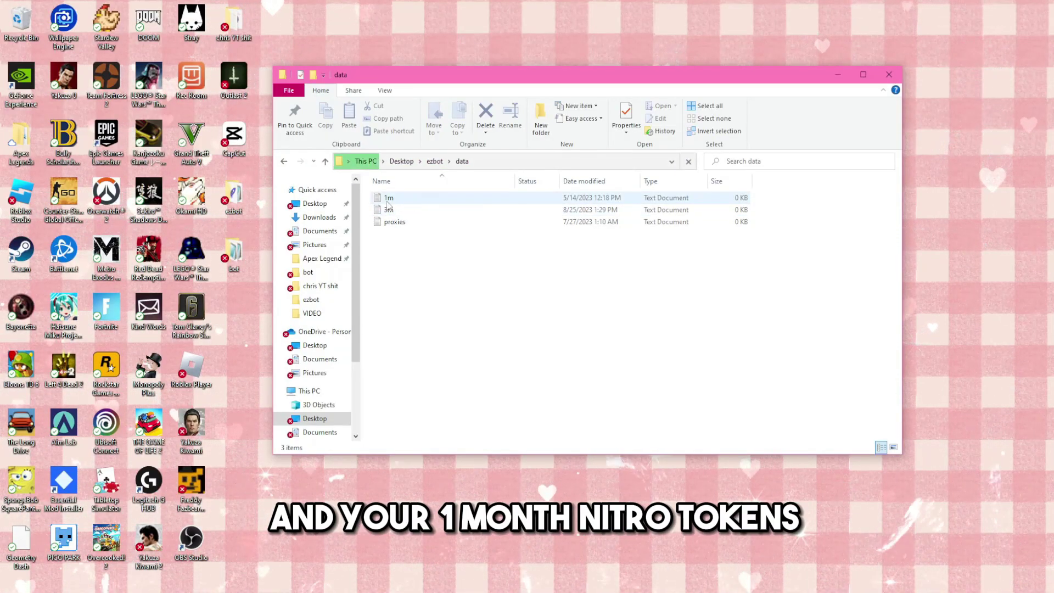
Step: Launch bot.exe from the ezbot folder so the bot serves on port 6969
click(327, 163)
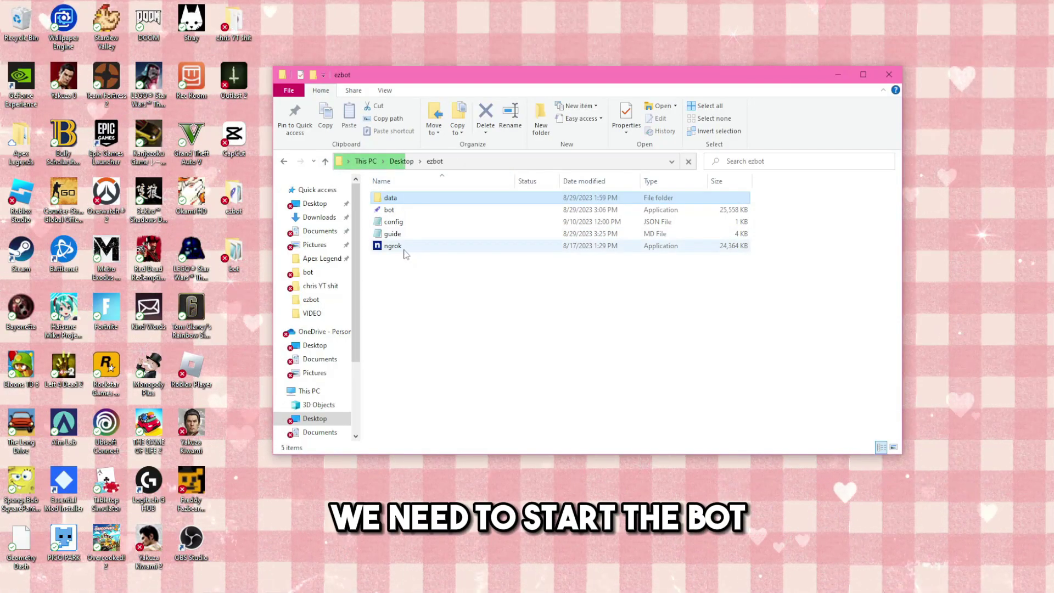
double_click(397, 211)
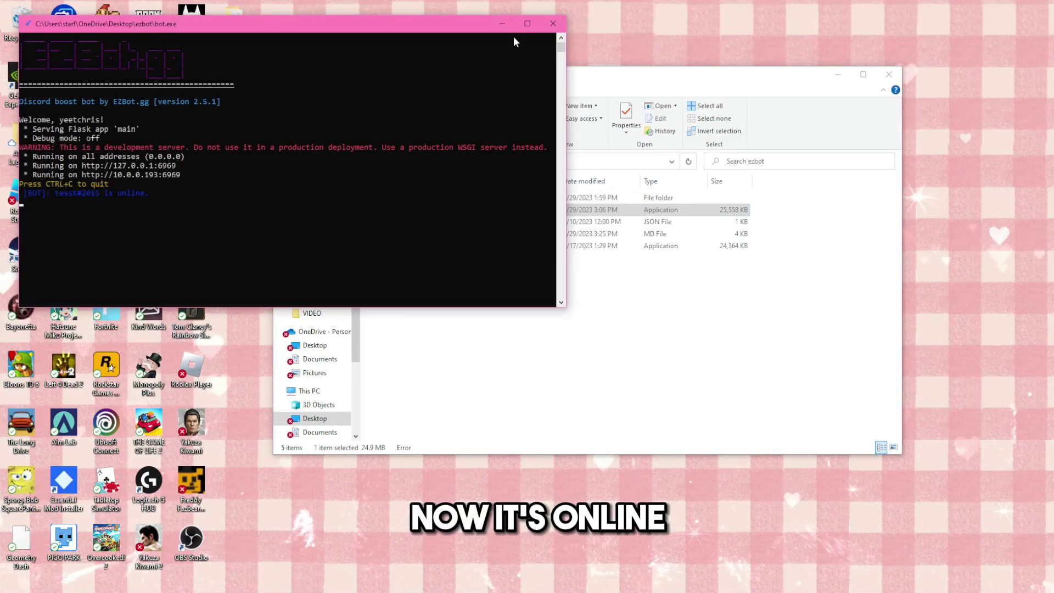
Step: Open Command Prompt in the ezbot folder and run 'ngrok http 6969'
click(501, 24)
click(472, 161)
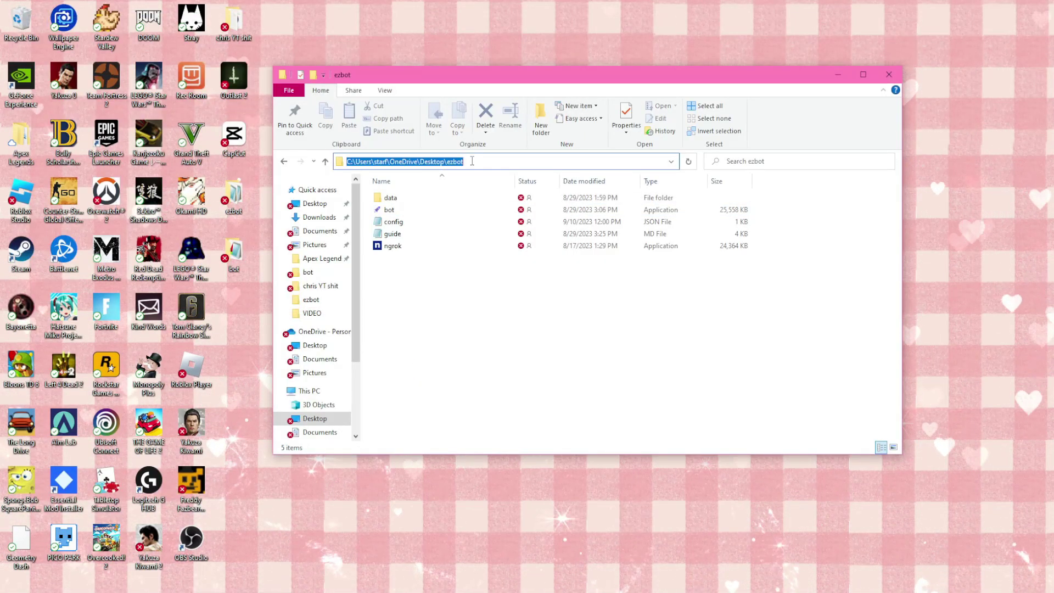
text(cmd)
key(Return)
right_click(260, 98)
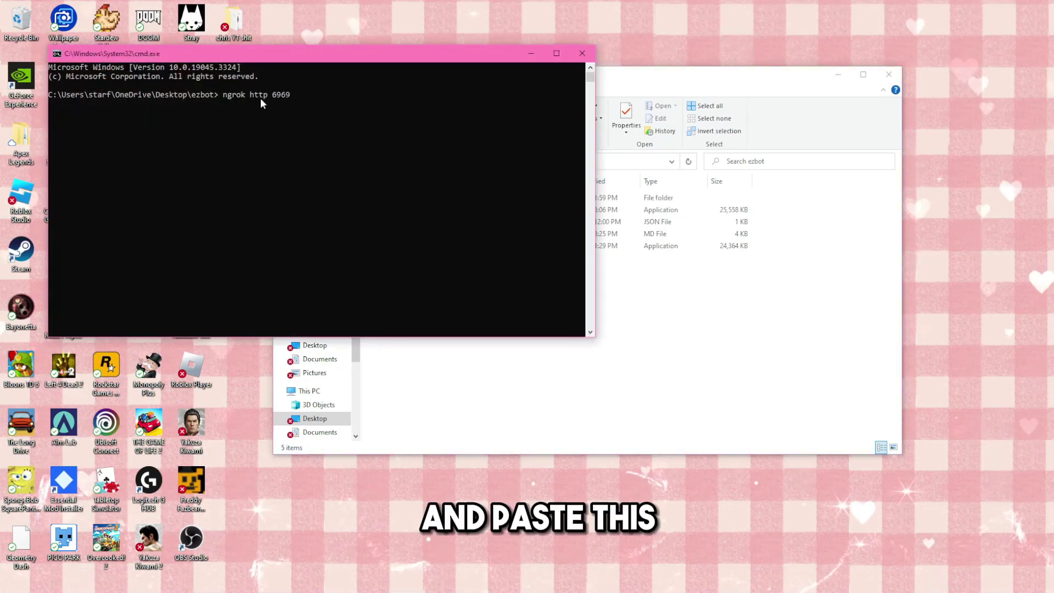
key(Return)
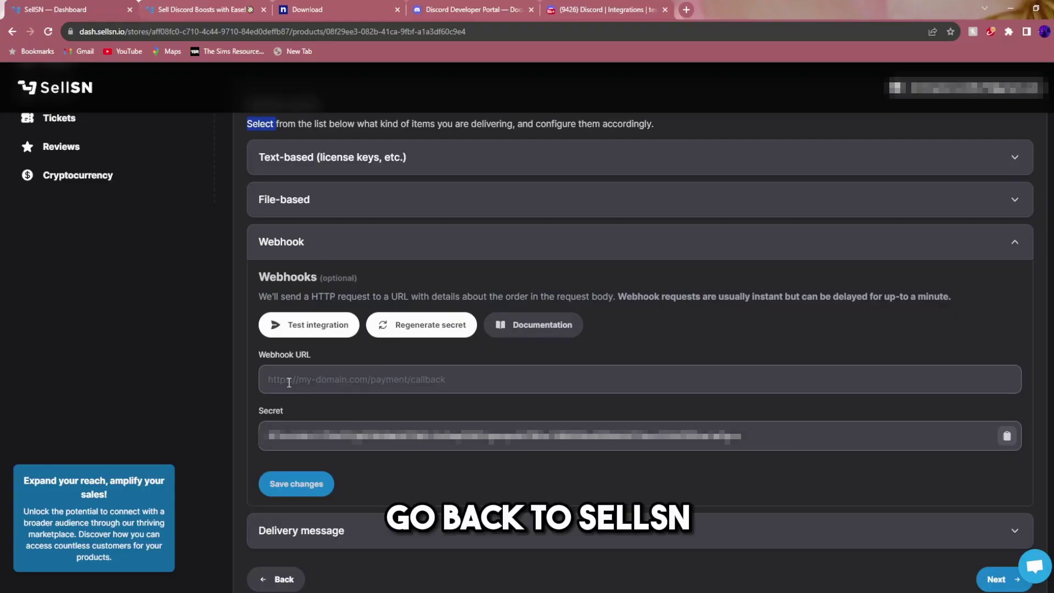
Step: Set the product's Webhook URL to the ngrok address ending /webhook and save
click(289, 380)
key(ctrl+v)
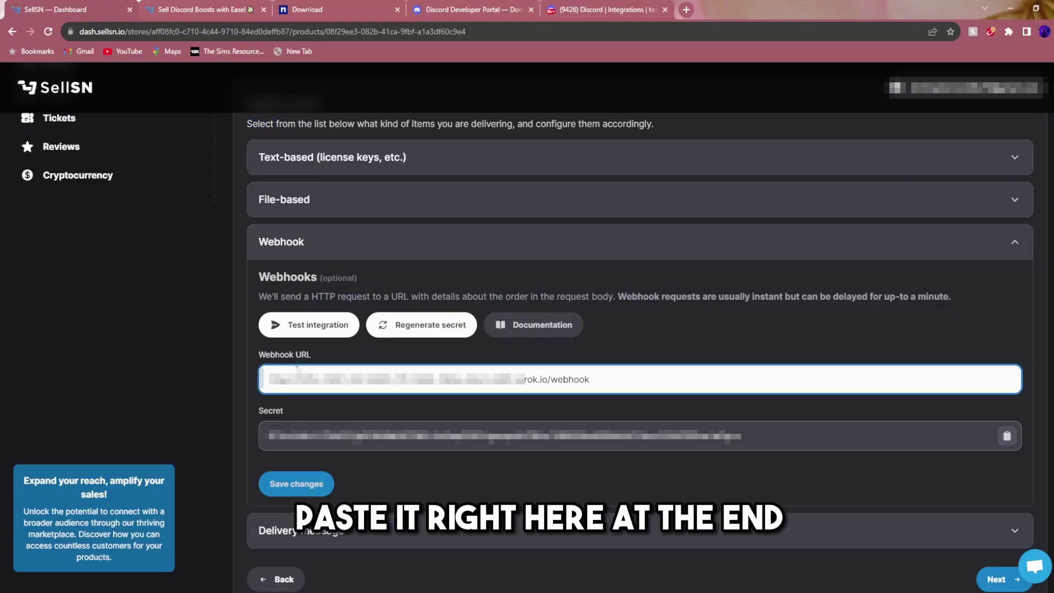
click(302, 483)
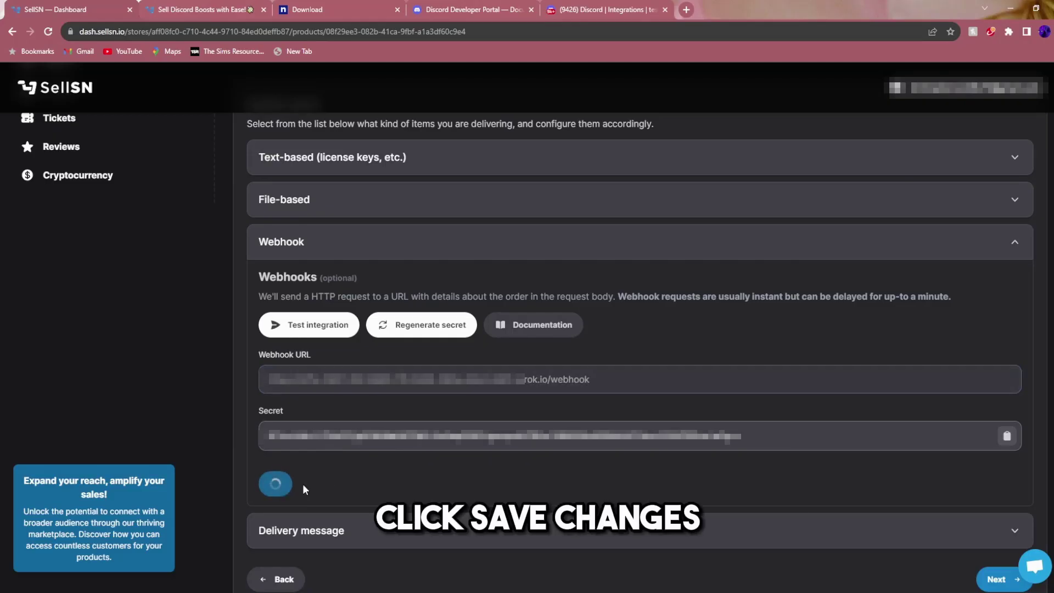
Step: Send a test order via Test integration and confirm it arrived in Discord
scroll(324, 329, down, 1)
click(324, 324)
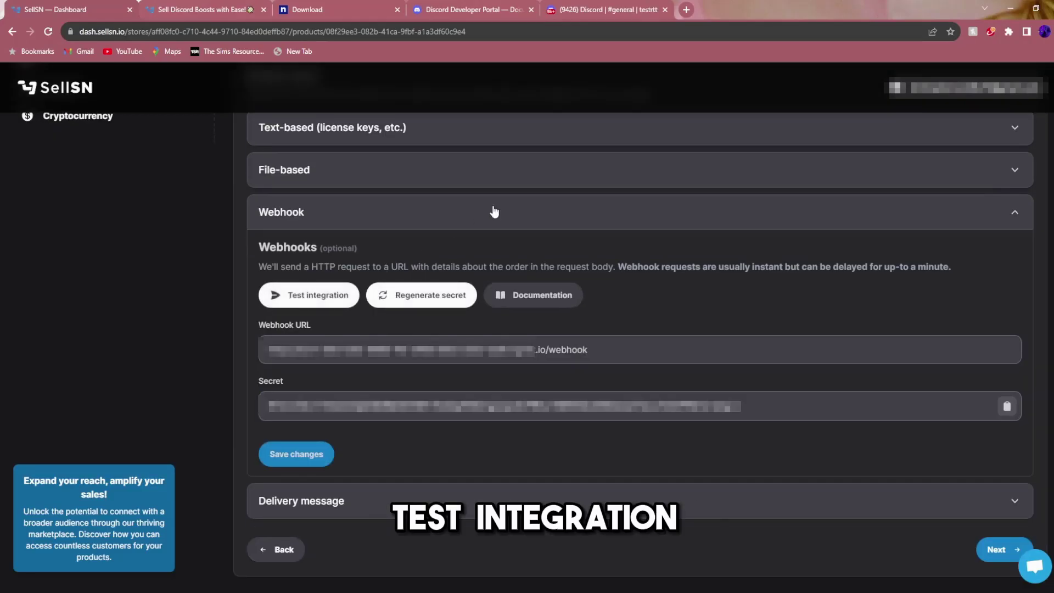
click(604, 10)
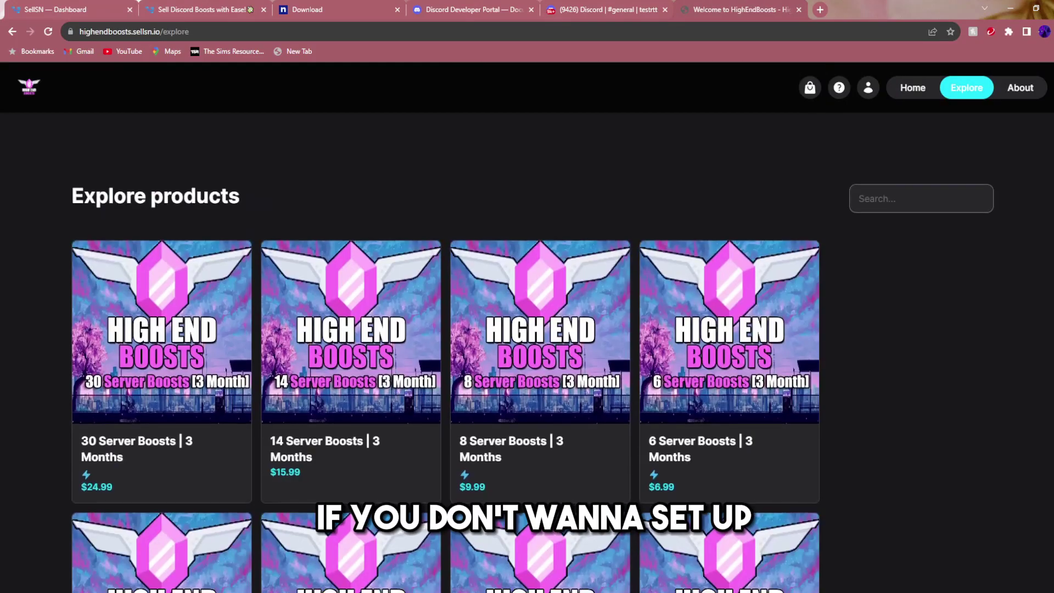
scroll(528, 330, down, 3)
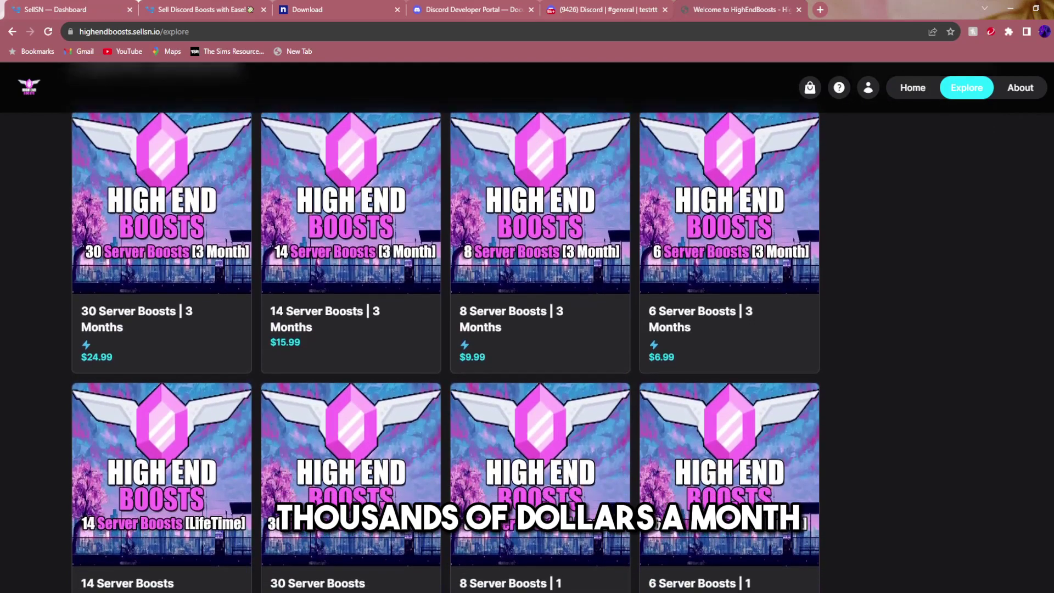
scroll(527, 329, down, 3)
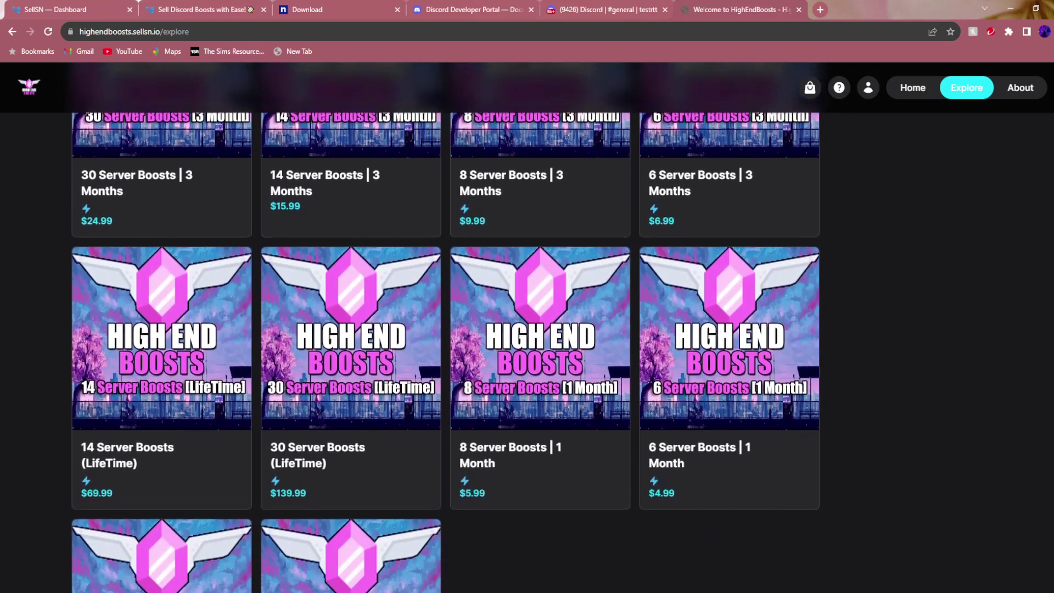
scroll(527, 329, down, 3)
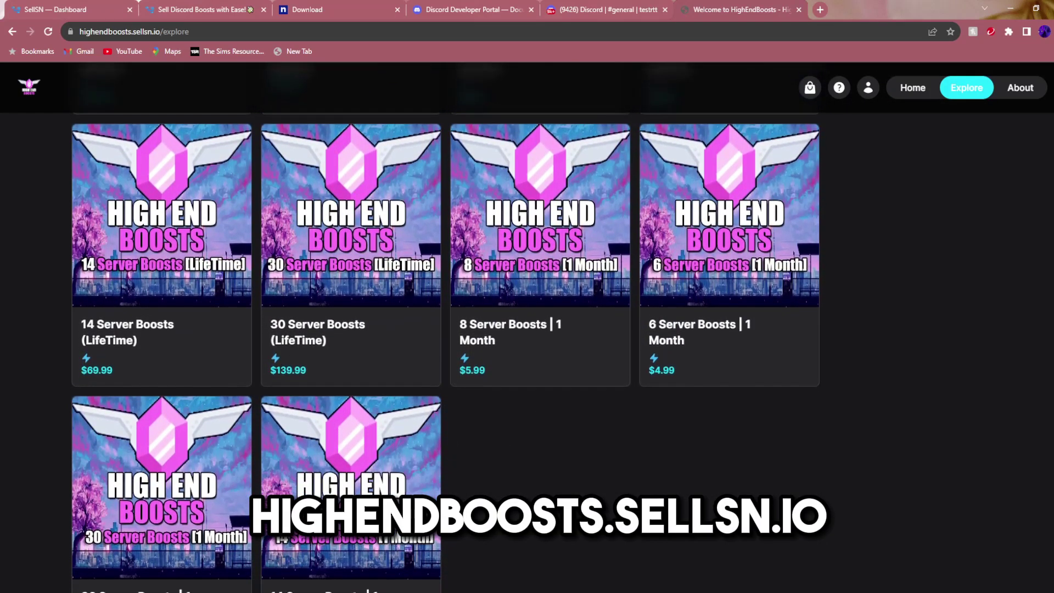
scroll(527, 329, down, 1)
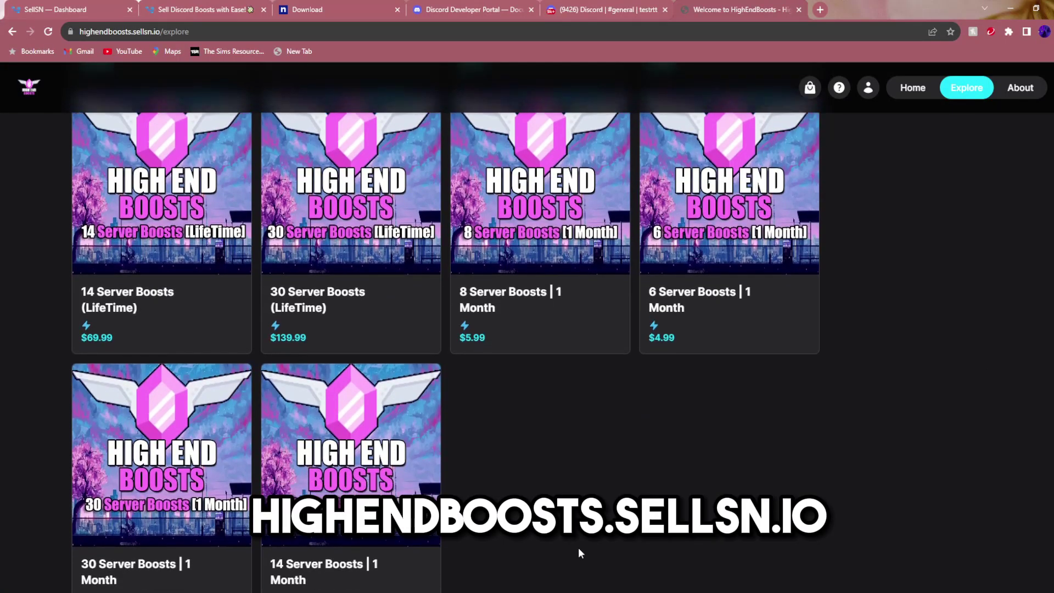